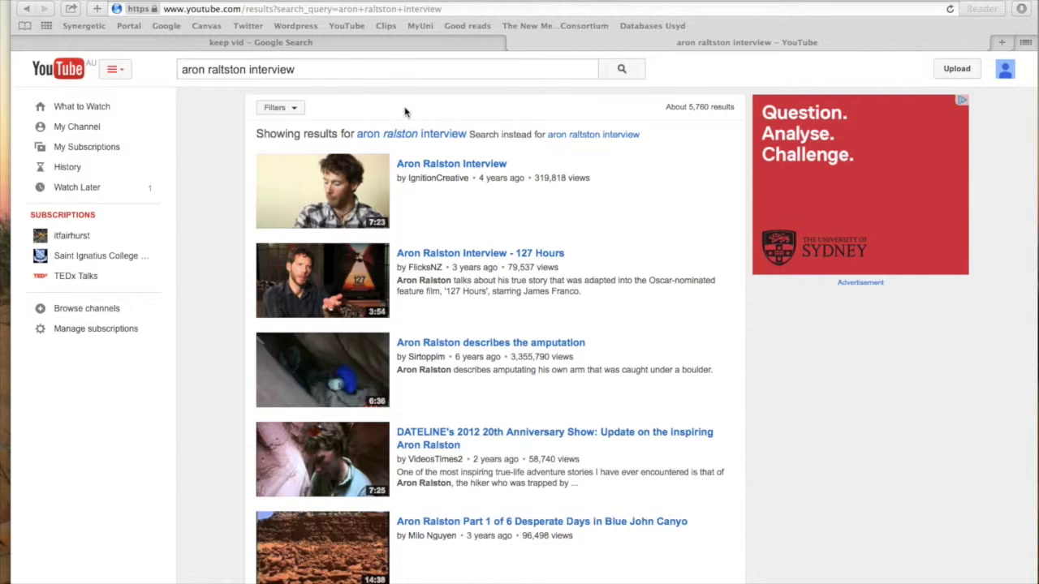
Step: Open the KeepVid video downloader website from its Google search results
left_click(387, 44)
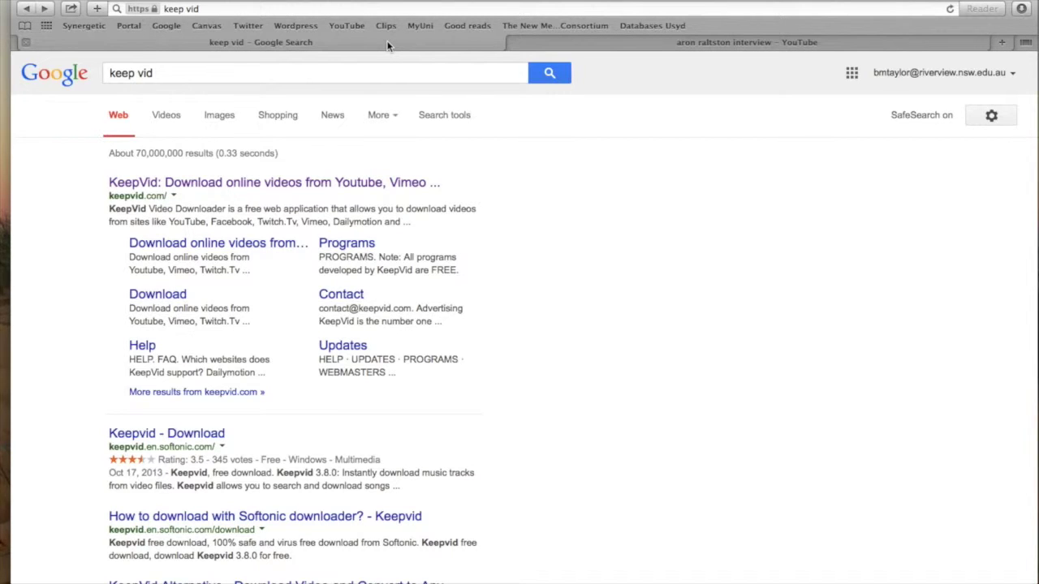
left_click_drag(179, 72, 104, 77)
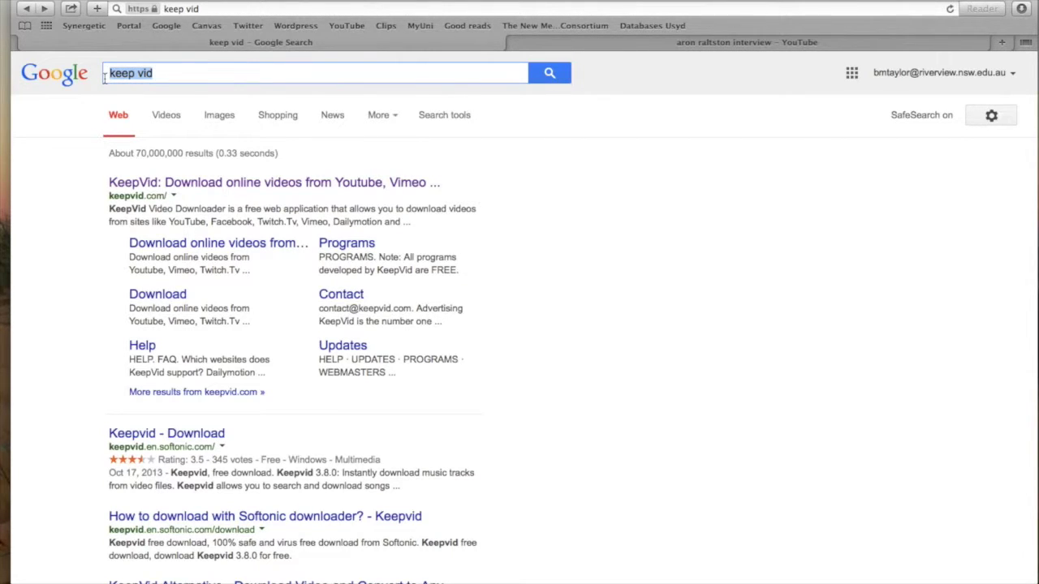
left_click(216, 182)
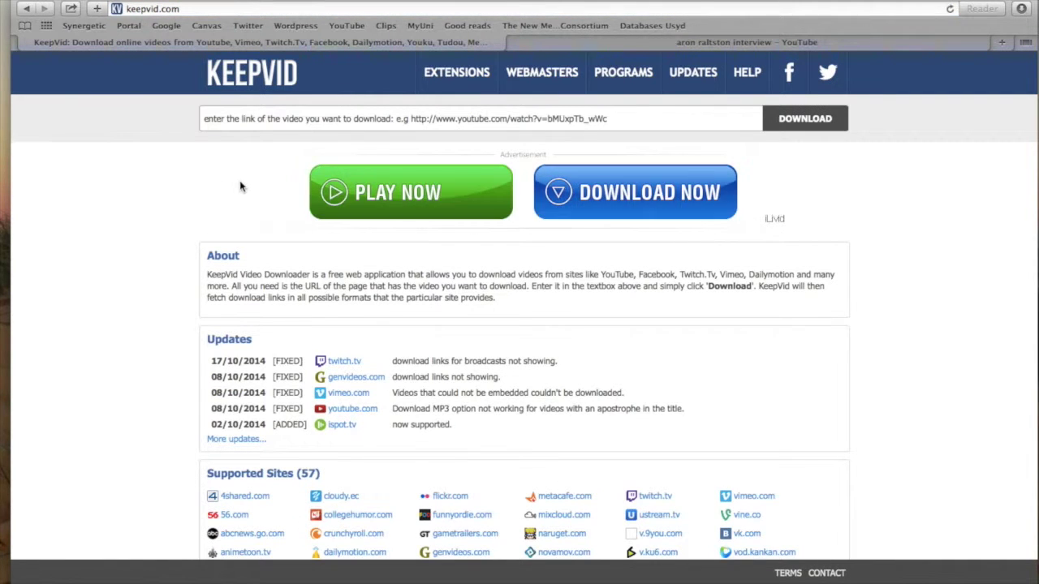
Step: Return to the 'aron raltston interview' results and open the Aron Ralston Interview video
left_click(597, 45)
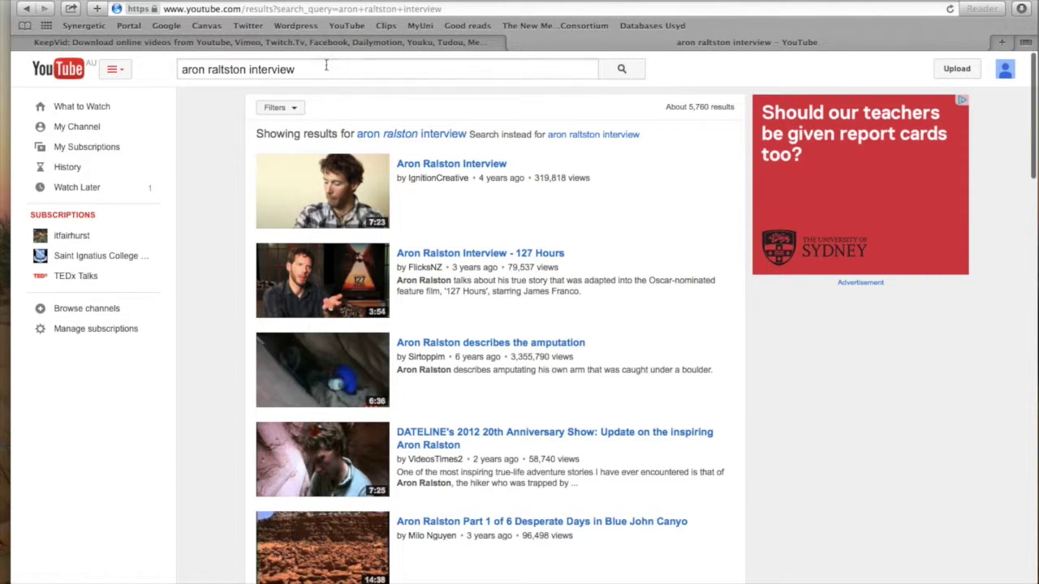
left_click_drag(300, 70, 169, 64)
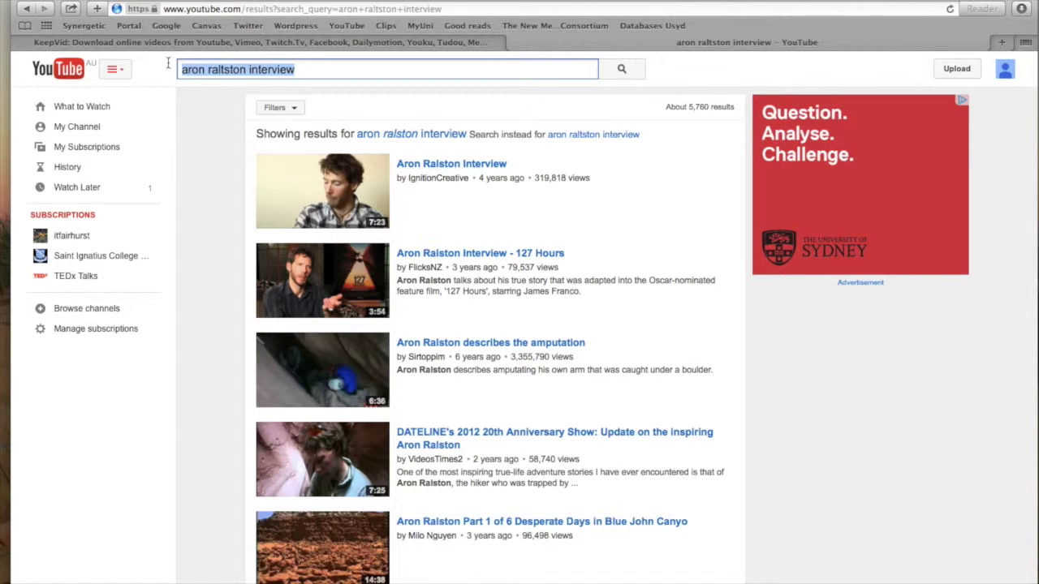
left_click(459, 165)
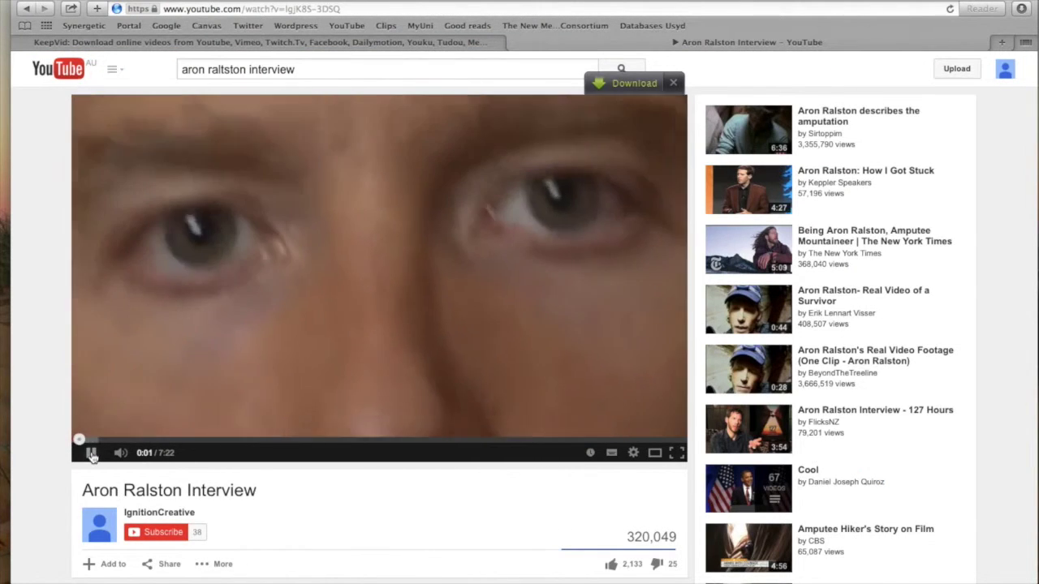
Step: Pause the interview at 0:01, copy its web address, and return to KeepVid
left_click(91, 453)
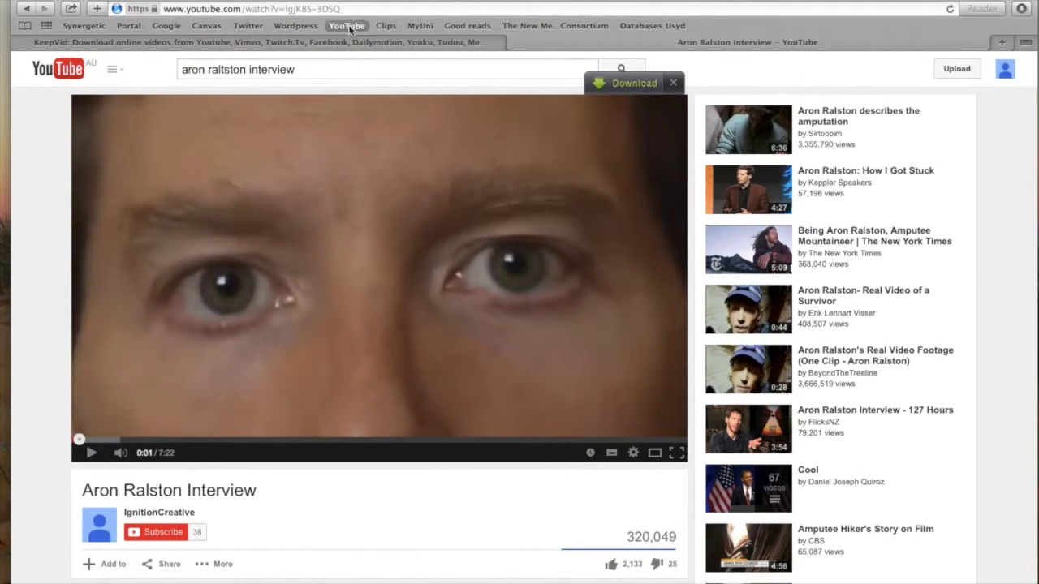
left_click_drag(349, 8, 166, 7)
key("super+c")
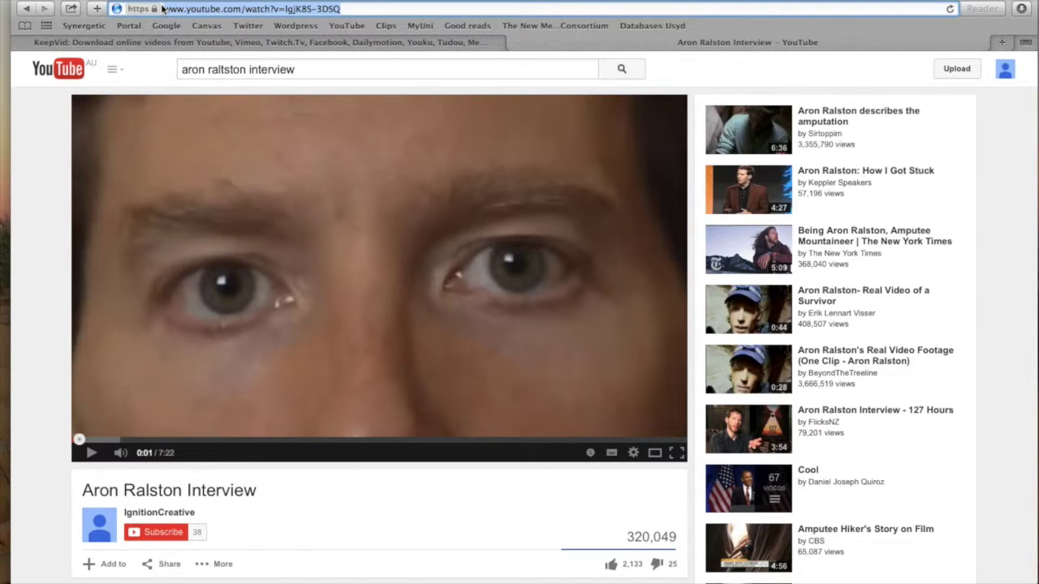
left_click(264, 44)
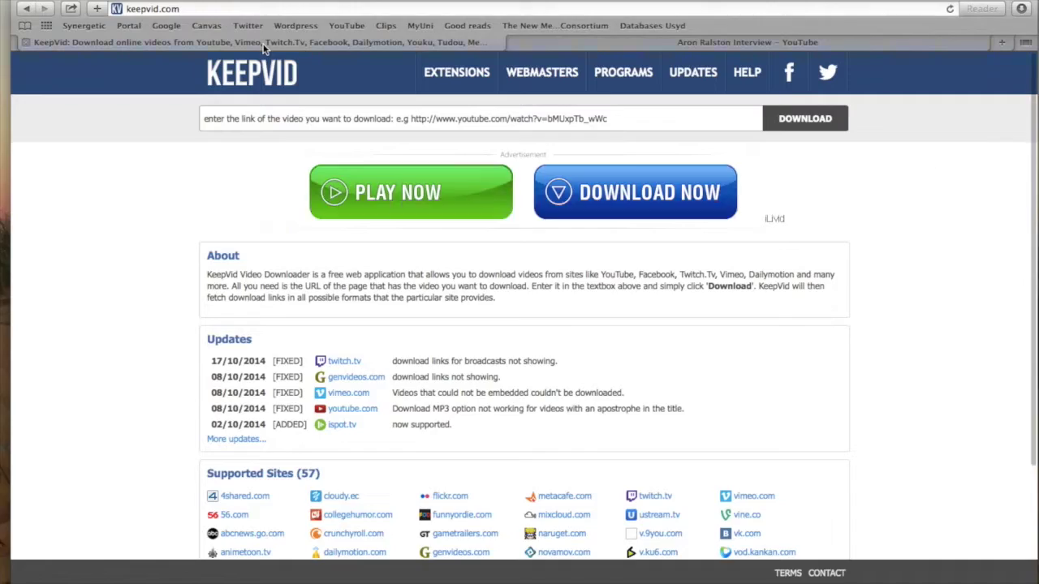
Step: Paste the video address into KeepVid and download the interview as a 480p MP4
left_click(334, 122)
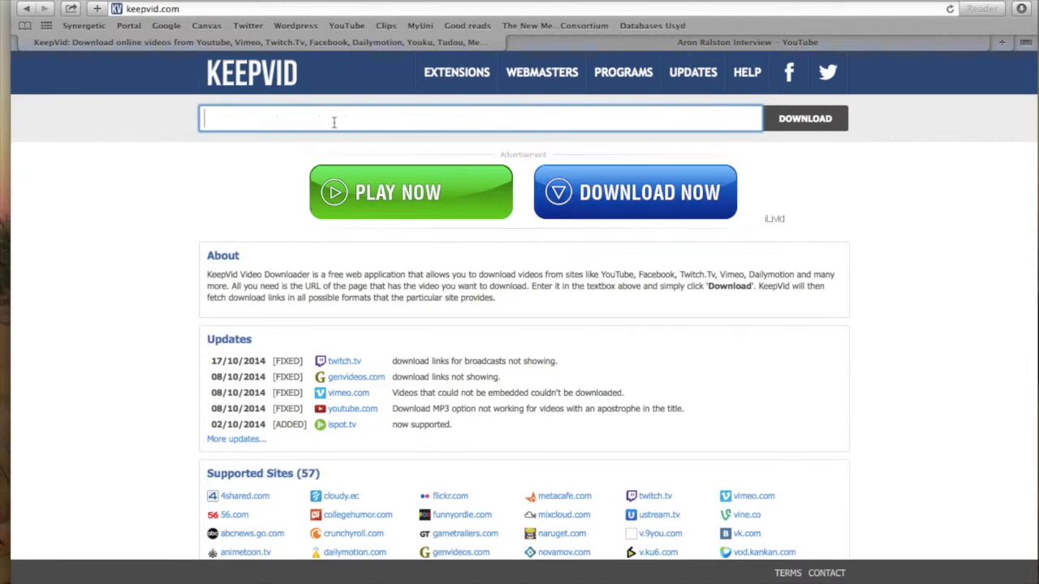
key("super+v")
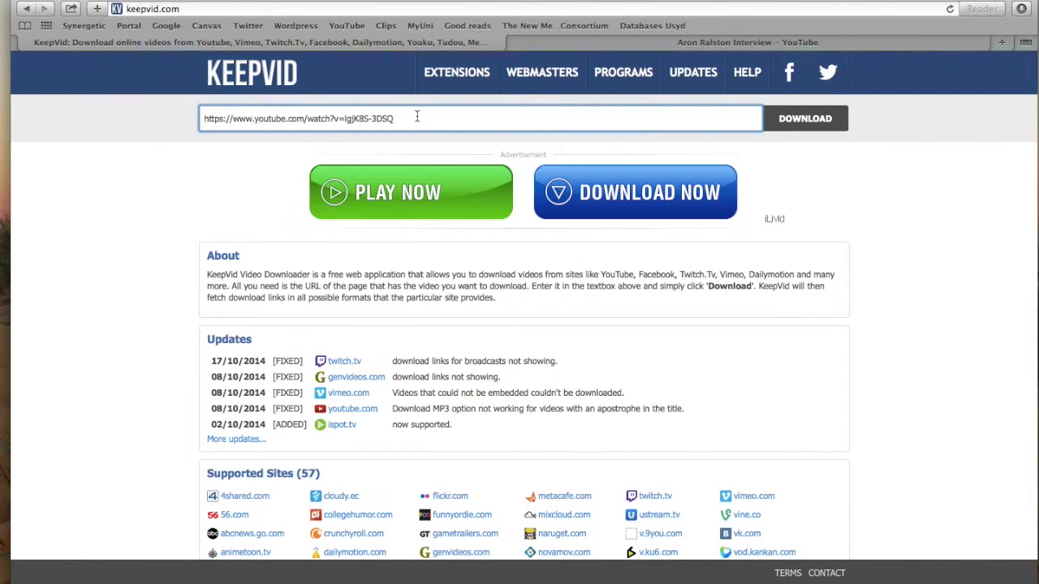
left_click(797, 130)
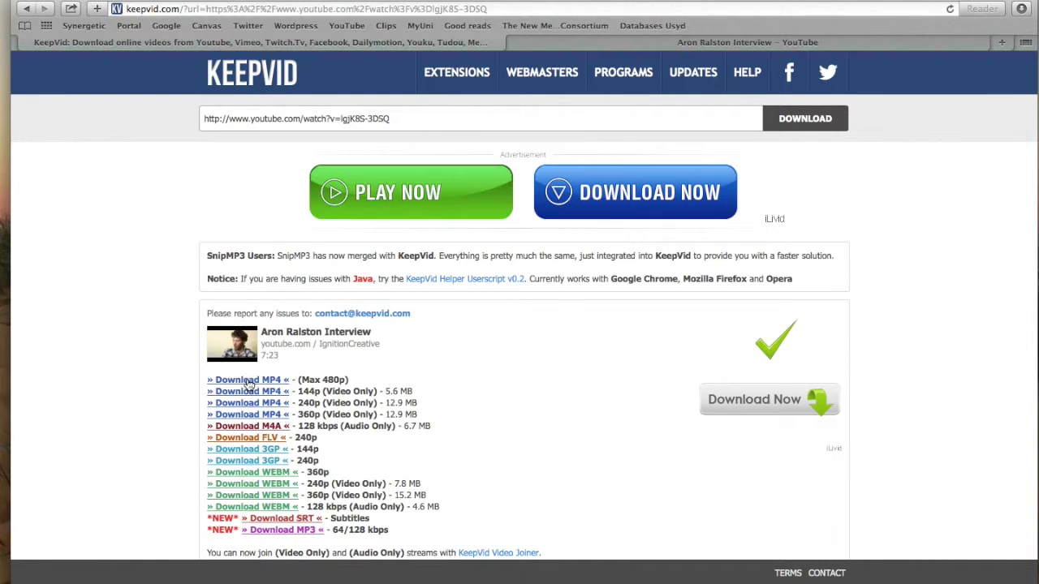
left_click(250, 383)
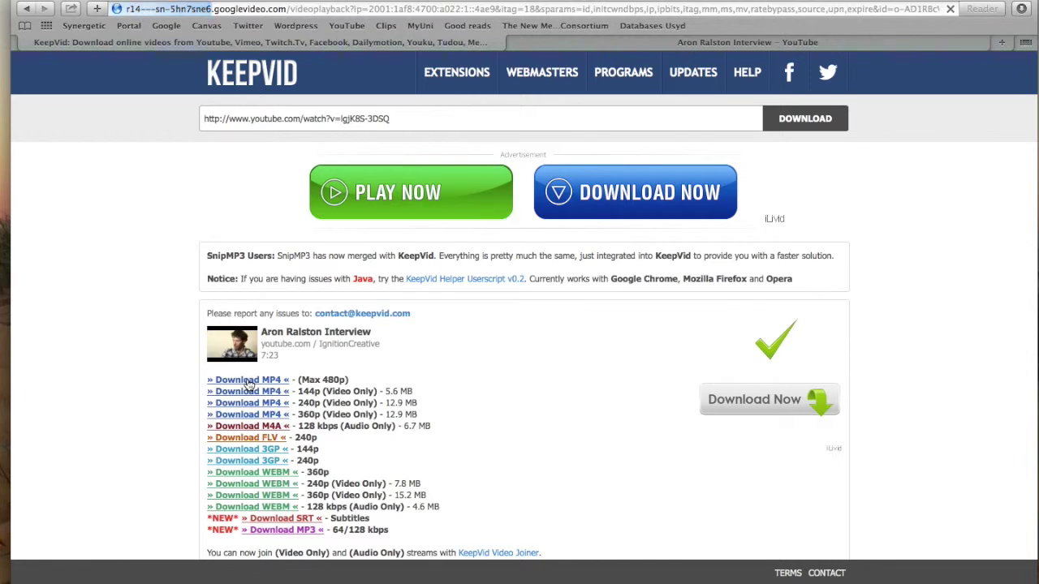
left_click(1020, 9)
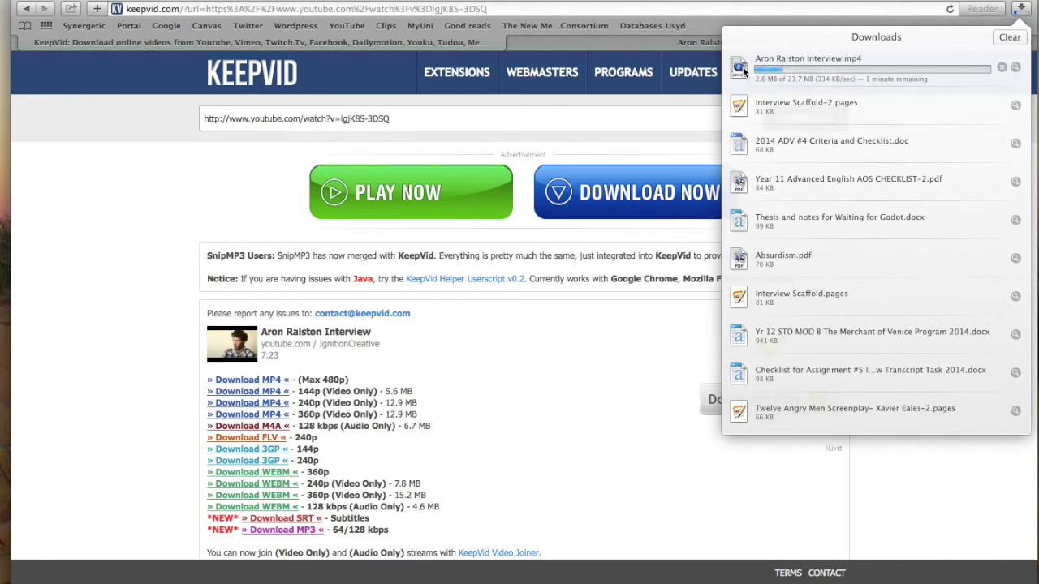
Step: Reveal the downloaded Aron Ralston Interview.mp4 on the desktop, then bring iMovie forward
key("F11")
left_click_drag(842, 302, 843, 278)
key("F11")
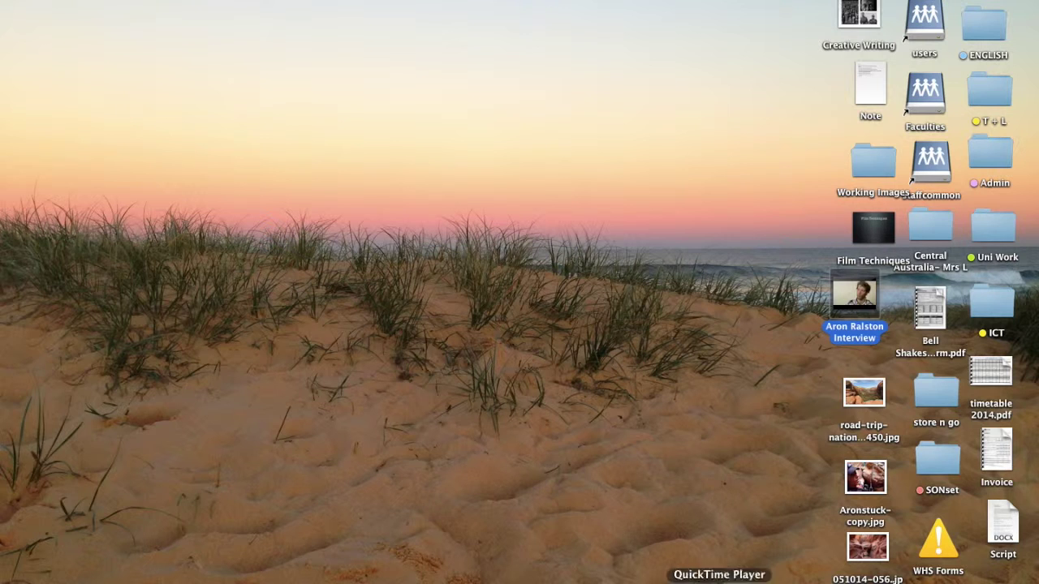
left_click(699, 581)
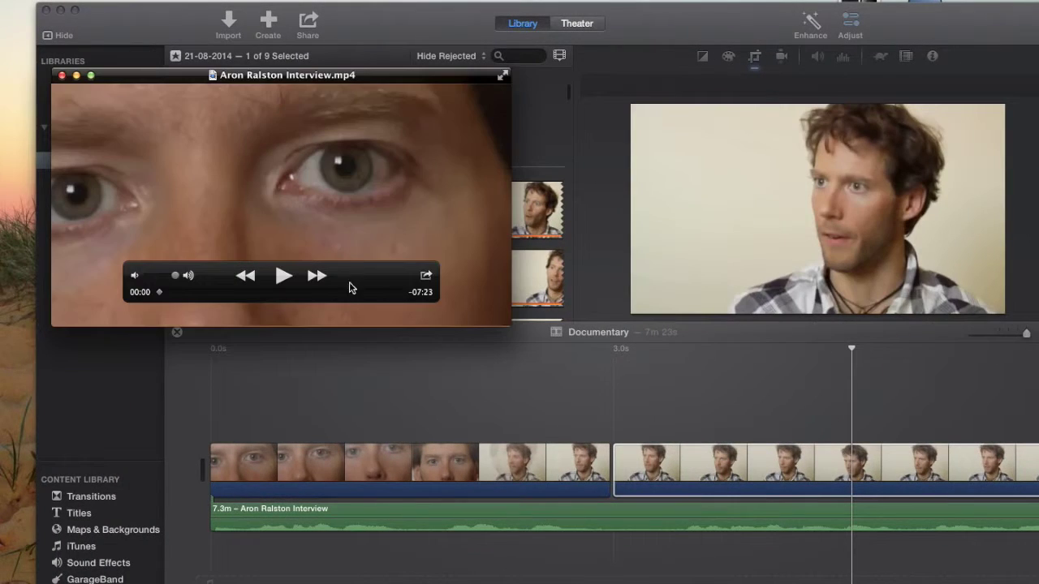
Step: Close the QuickTime playback of the interview and begin a new iMovie movie
left_click(61, 76)
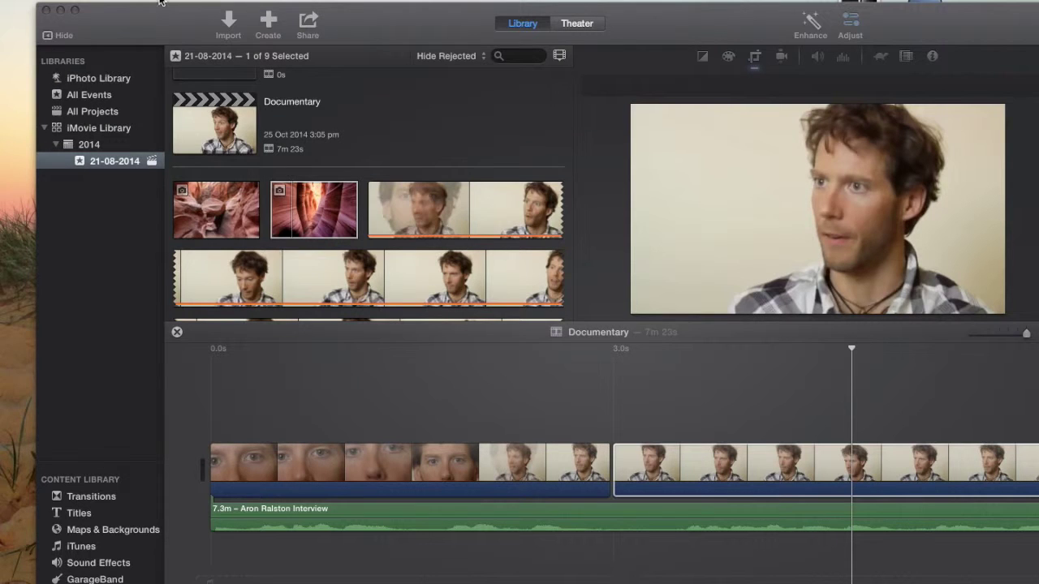
left_click(97, 0)
left_click(104, 0)
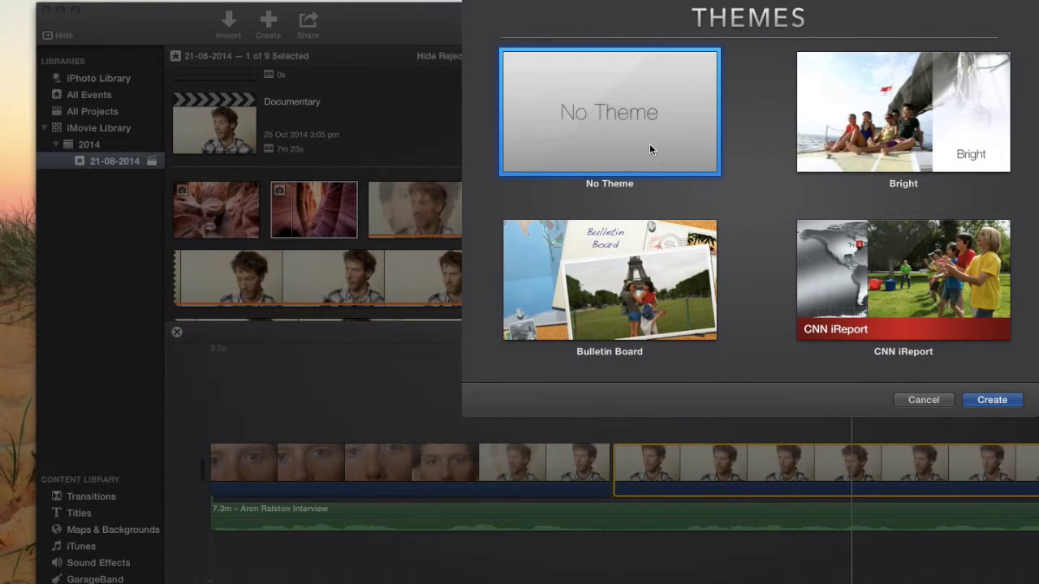
Step: Create a no-theme movie named 'Documentary'
left_click(992, 400)
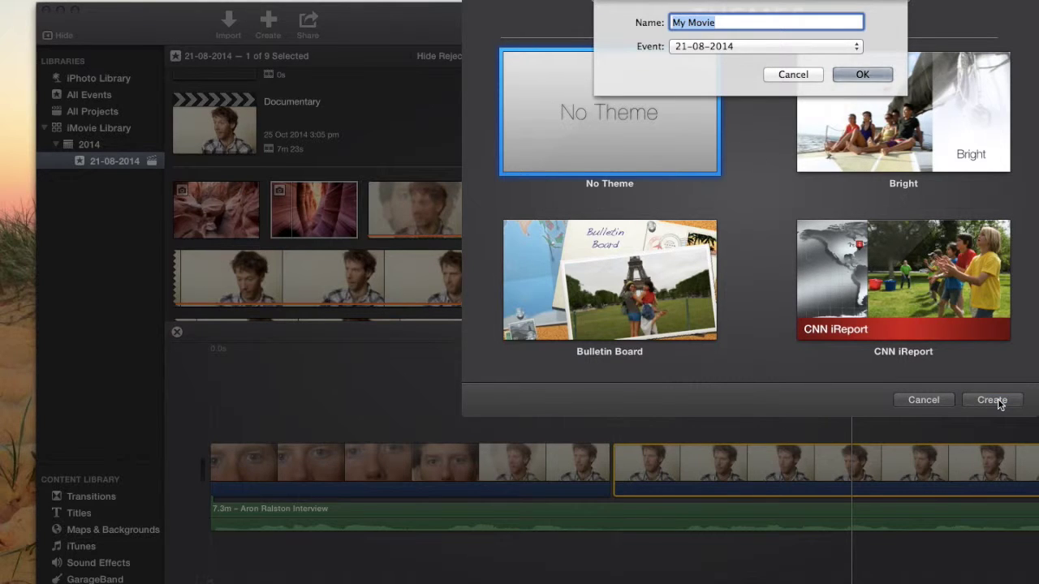
type("Documentary")
key("Return")
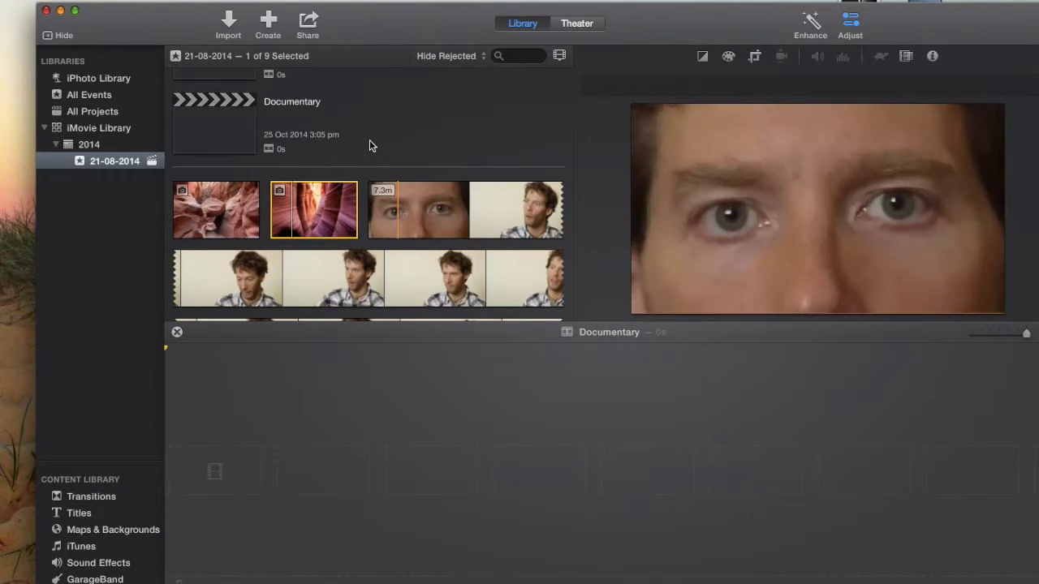
Step: In the import window, choose the Aron Ralston Interview video from the Desktop
left_click(213, 114)
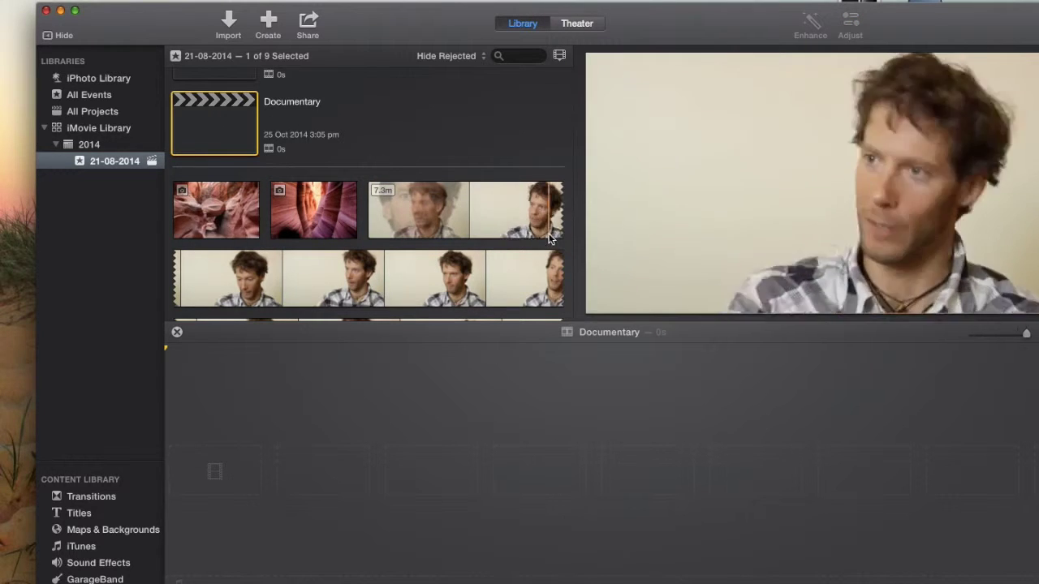
left_click(346, 549)
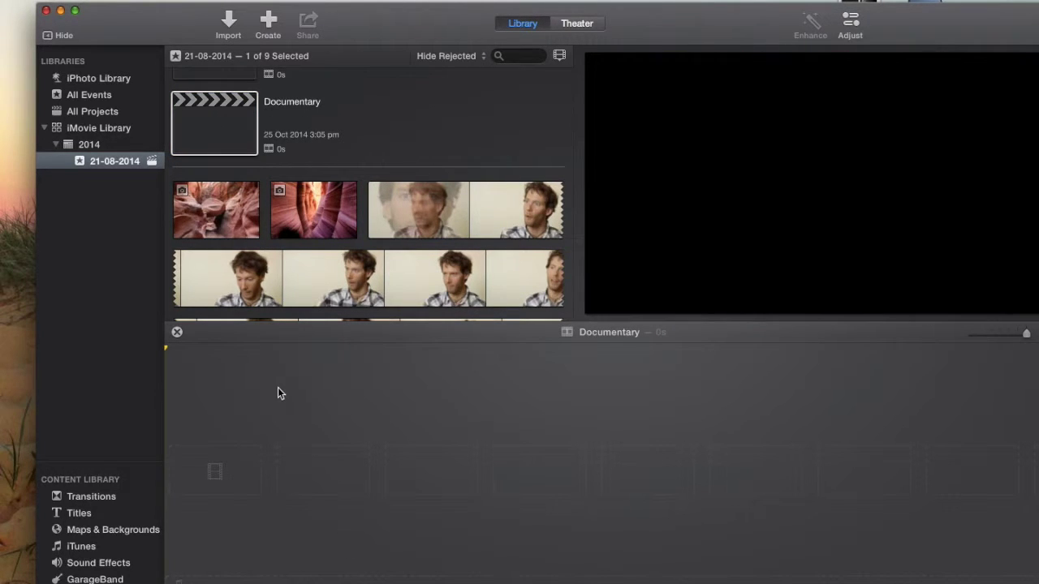
left_click(229, 22)
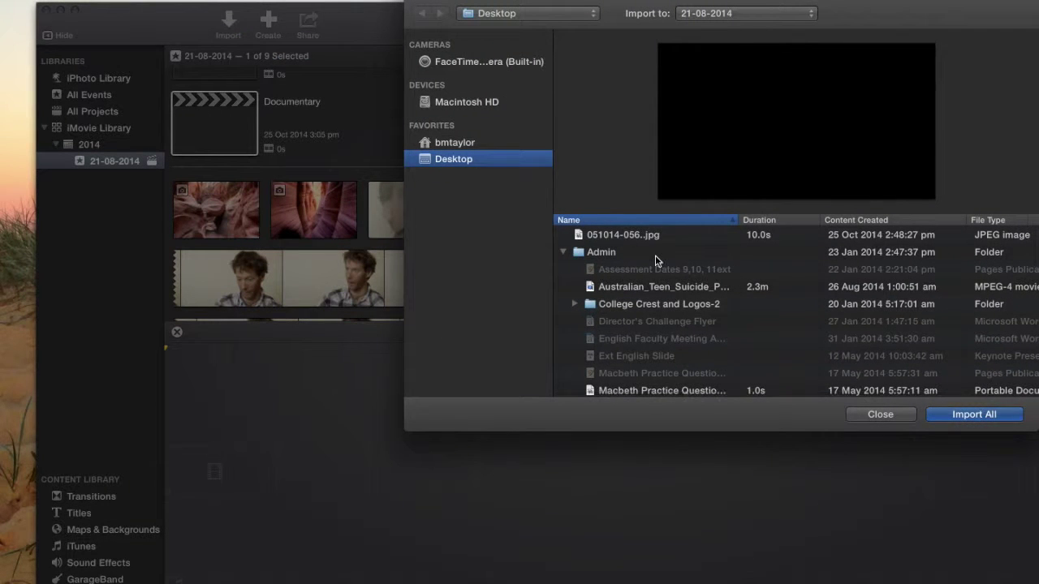
scroll(656, 255, "down", 5)
scroll(655, 255, "down", 10)
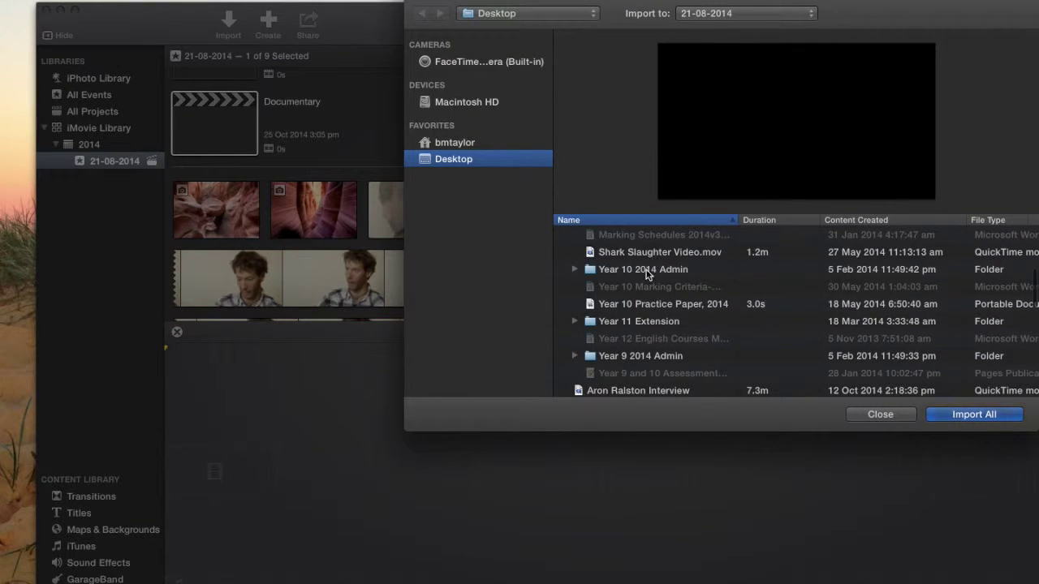
left_click(641, 312)
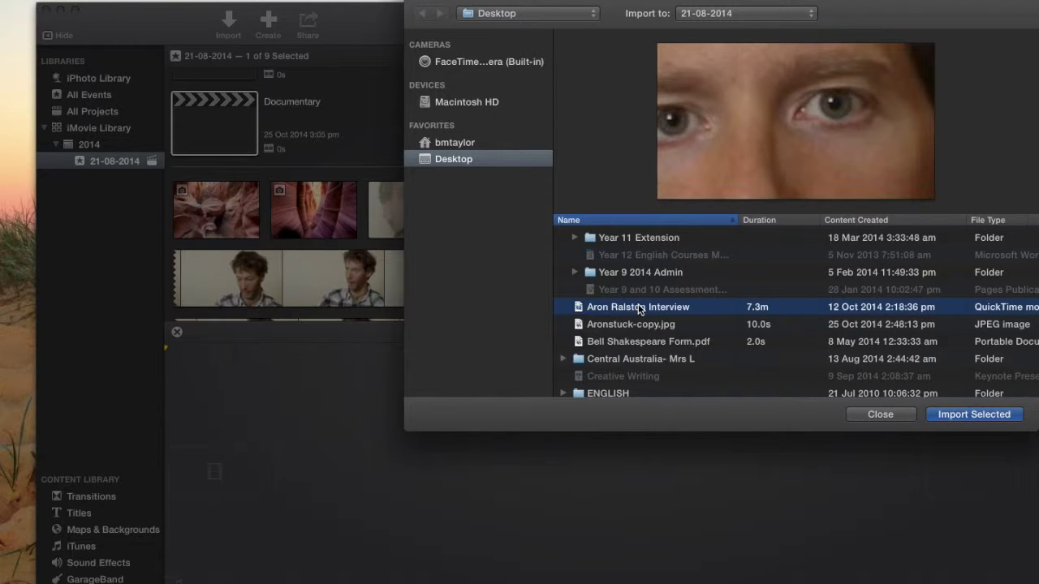
Step: Import the interview, place it in the Documentary timeline (7m 23s), and zoom in
left_click(980, 415)
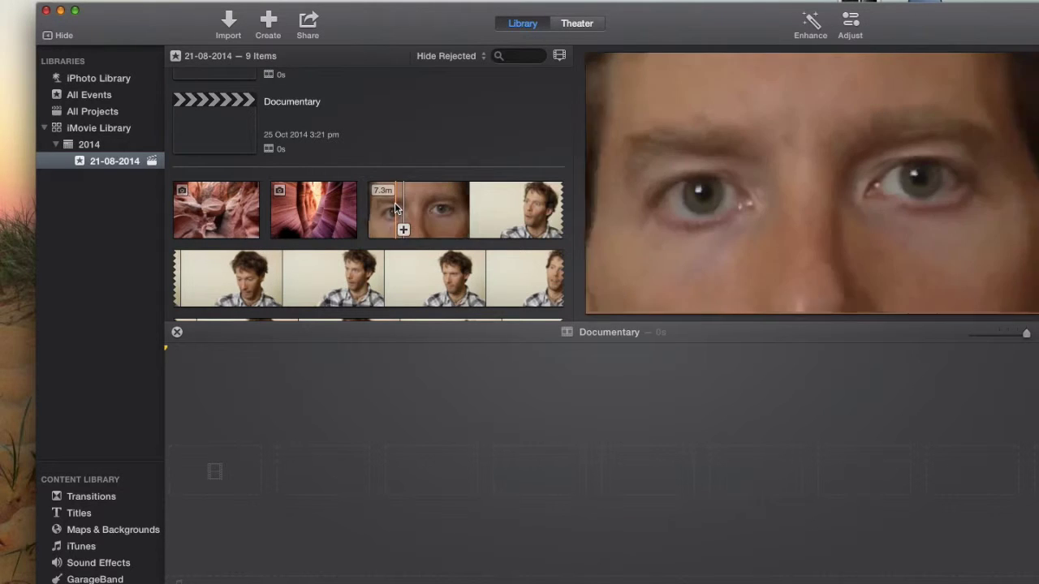
left_click(395, 209)
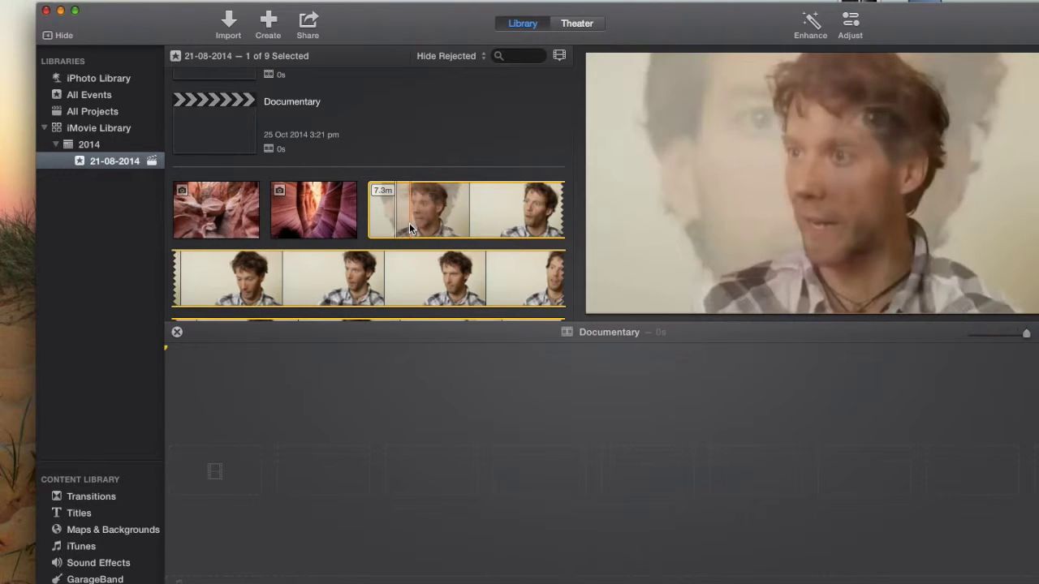
left_click_drag(391, 289, 237, 475)
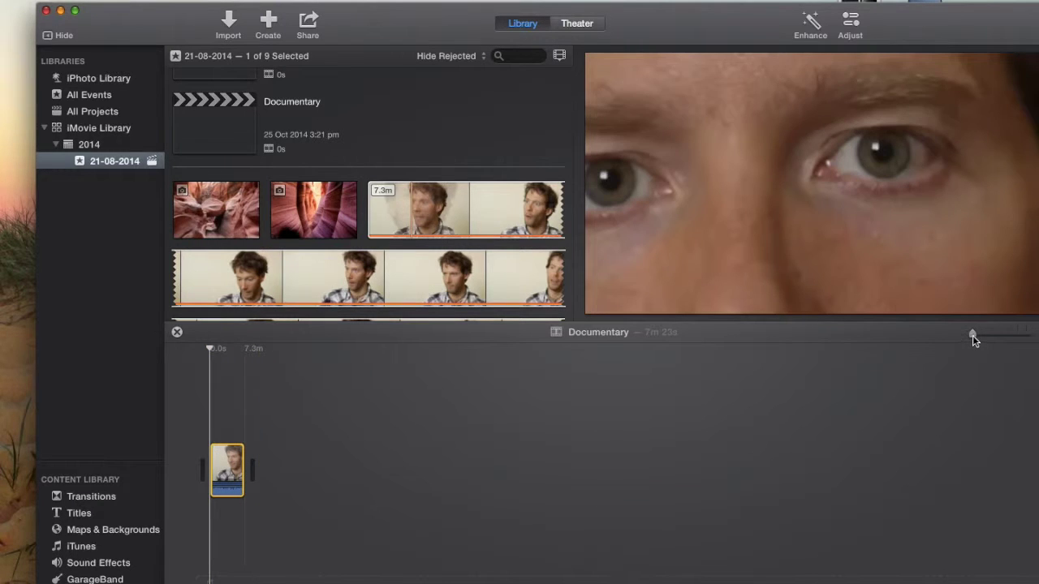
left_click_drag(973, 332, 1036, 342)
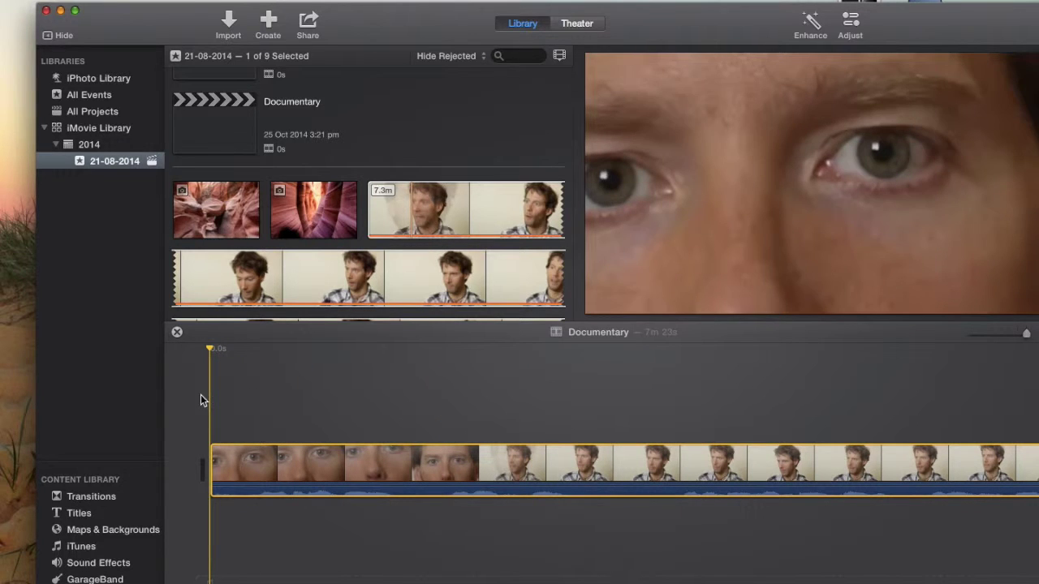
key("space")
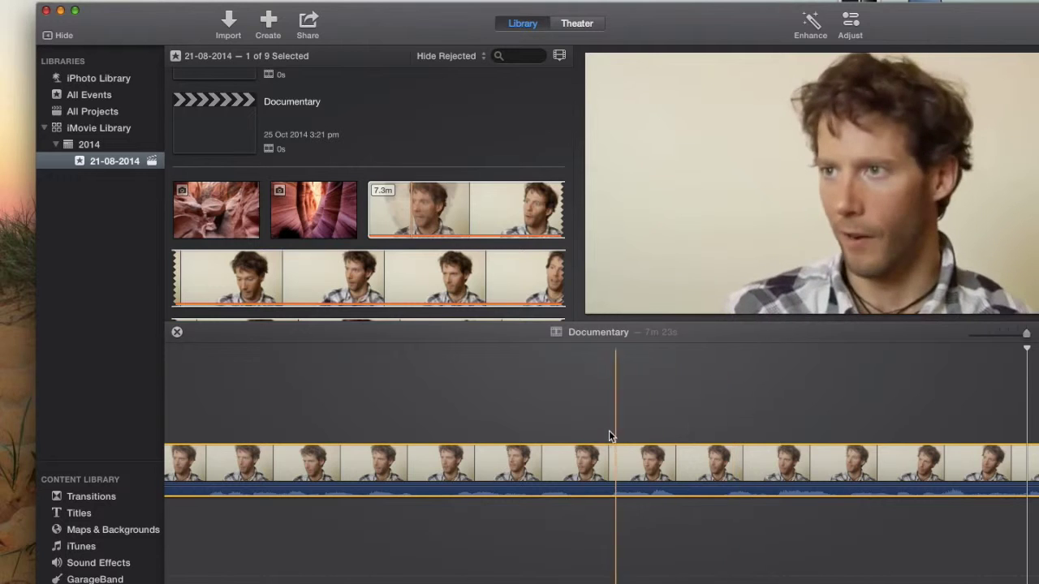
left_click(607, 432)
key("space")
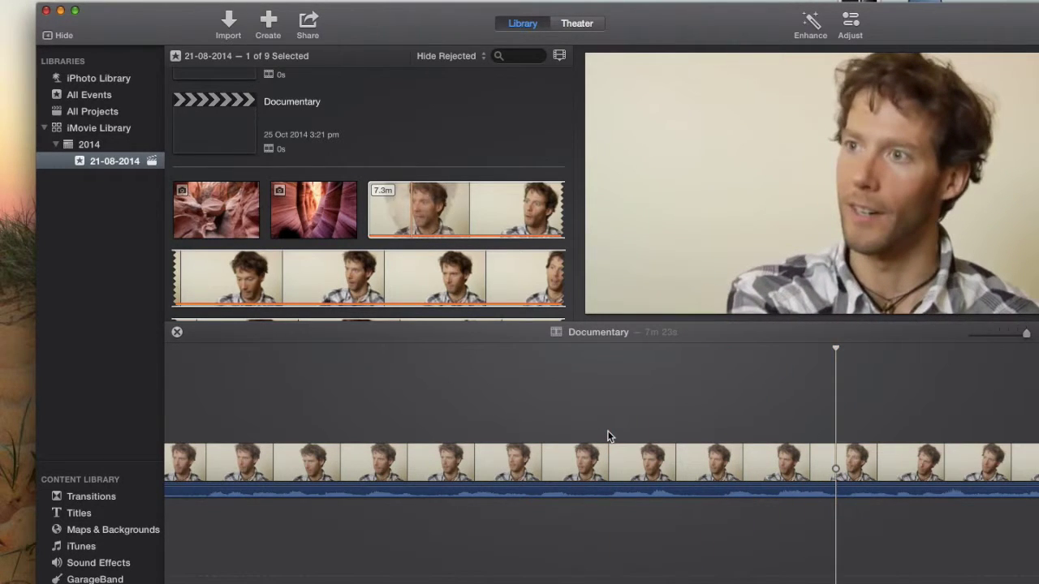
scroll(608, 430, "left", 10)
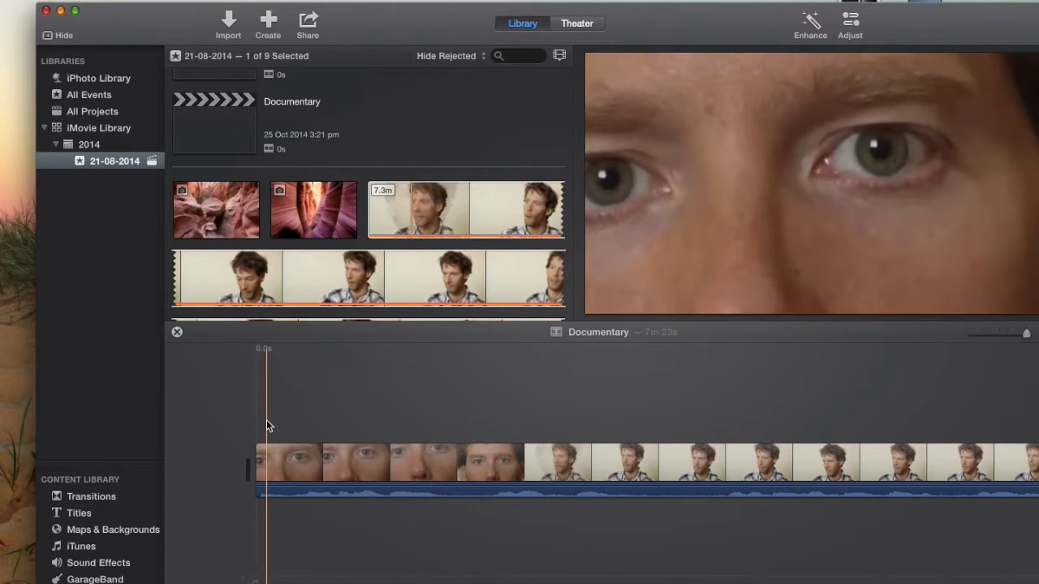
left_click(254, 427)
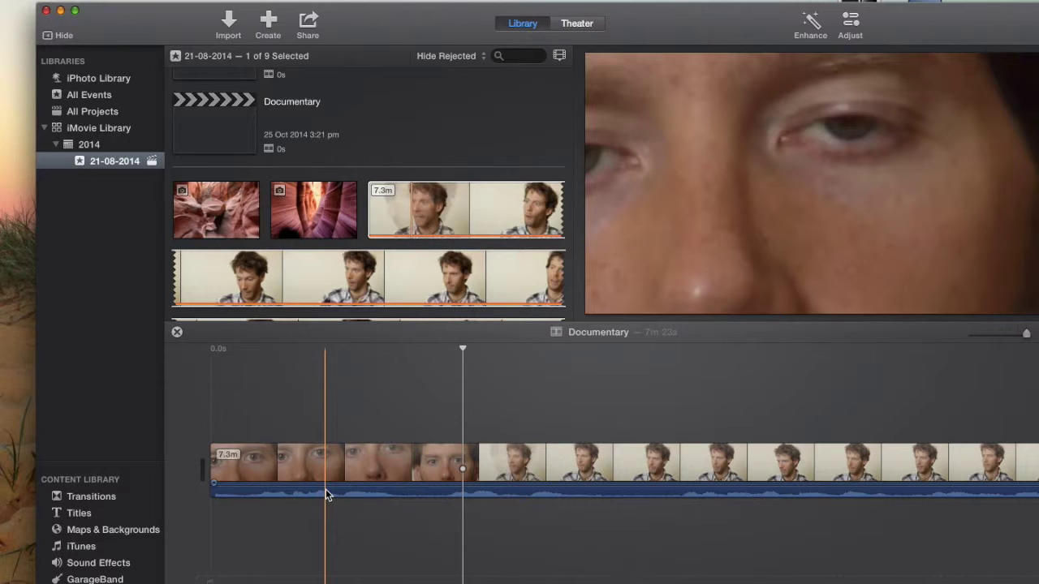
Step: Detach the interview clip's audio into a separate 7.3m audio clip below the video
right_click(325, 493)
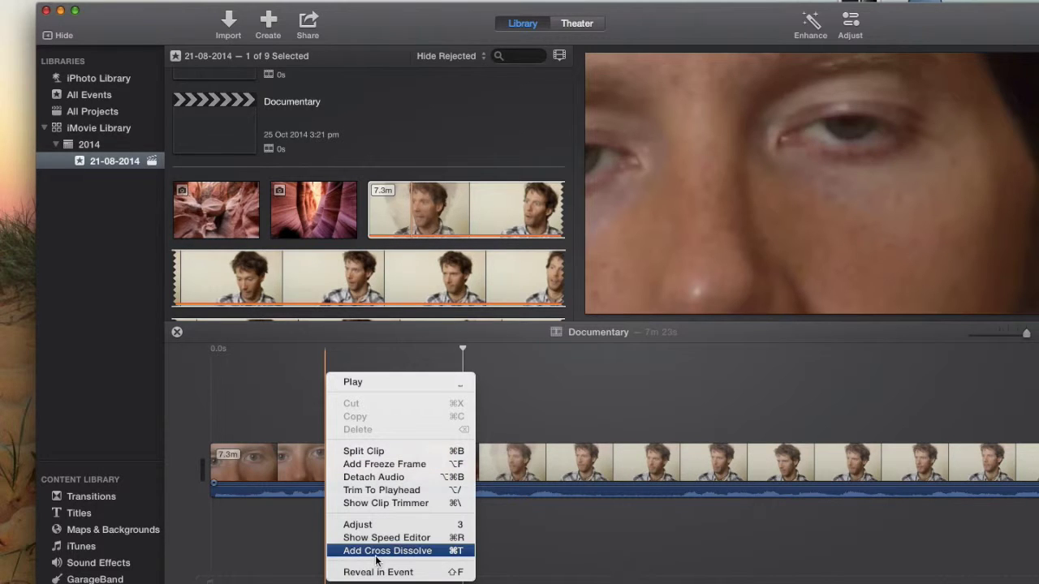
left_click(380, 479)
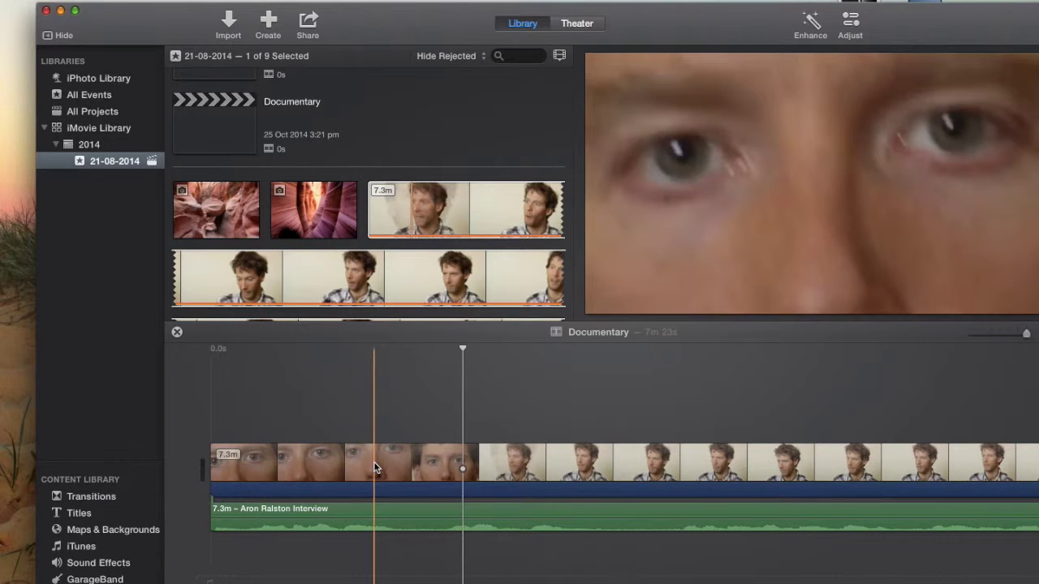
left_click(346, 514)
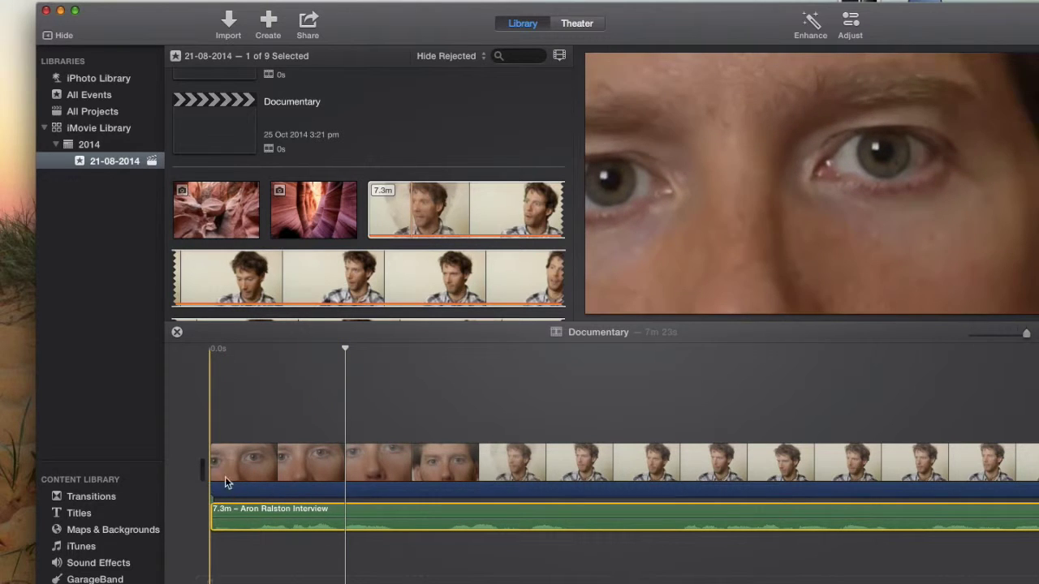
Step: Split the interview video at 2.0s and 4.5s, isolating a 2.5s piece
right_click(480, 486)
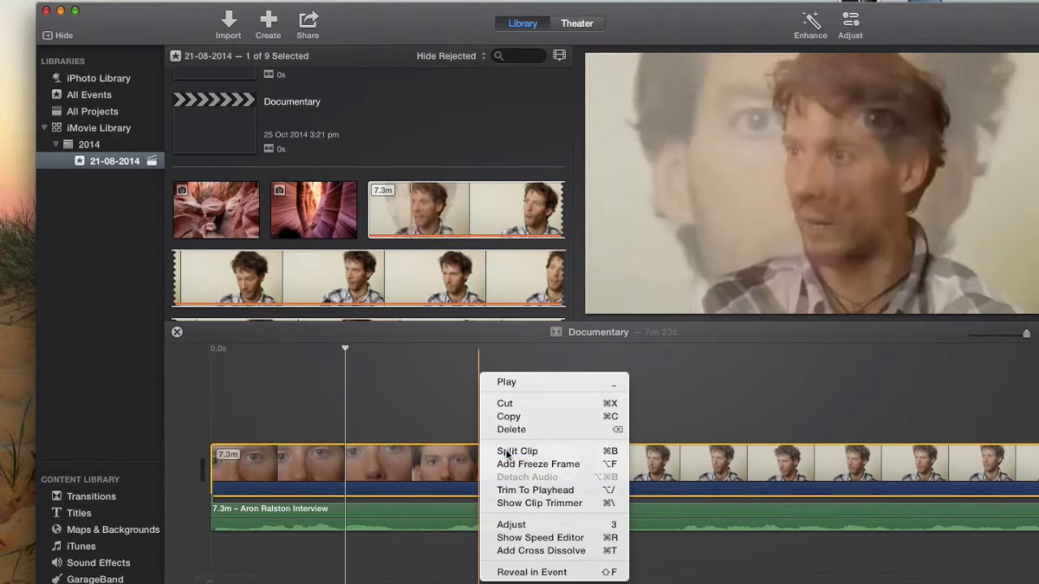
left_click(506, 451)
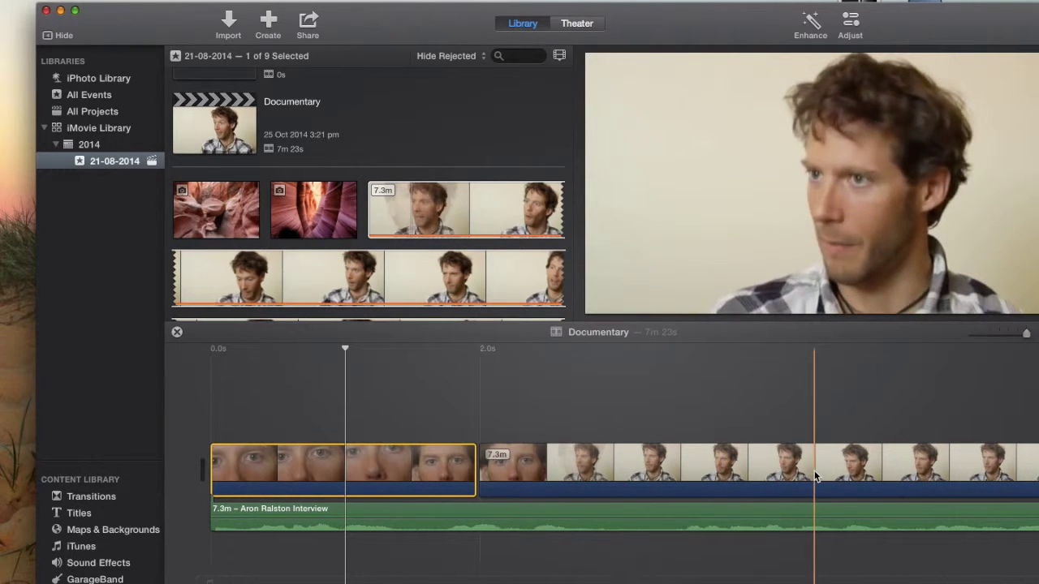
right_click(815, 471)
left_click(833, 452)
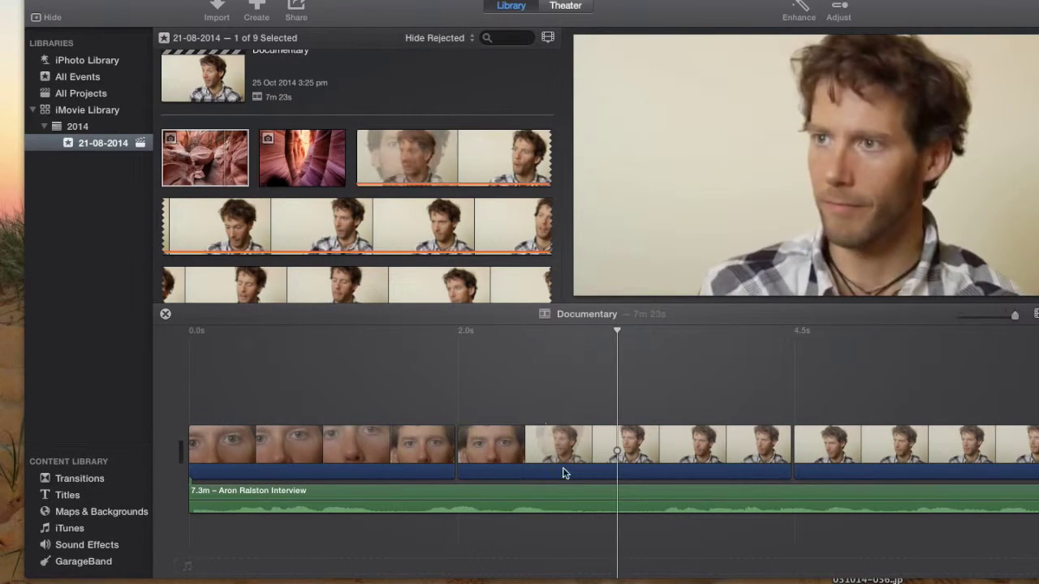
Step: Replace the isolated middle interview clip with a 4.0s red canyon photo, making Documentary 7m 24s
left_click(531, 442)
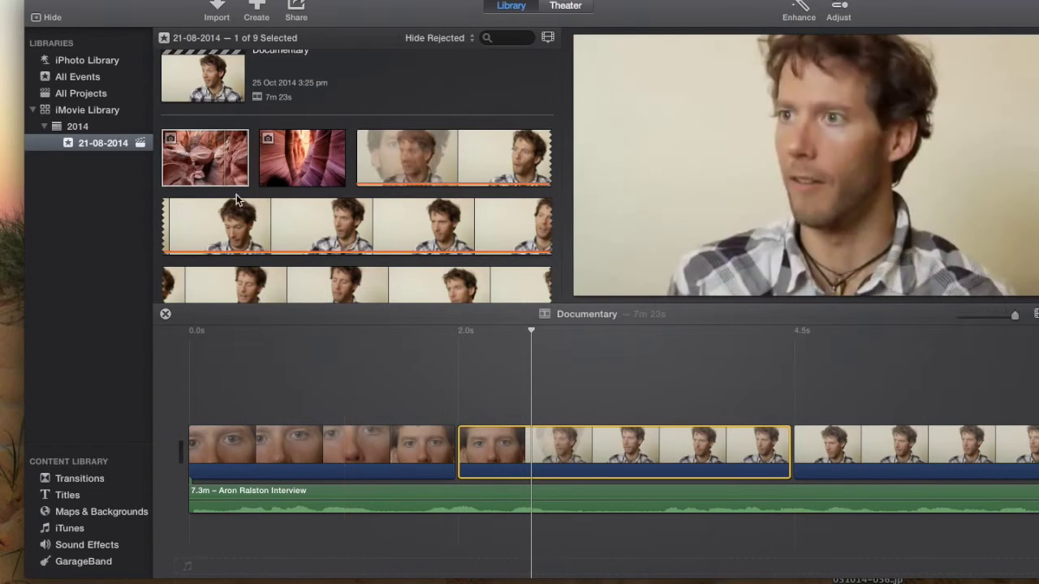
left_click(225, 160)
left_click_drag(224, 160, 549, 445)
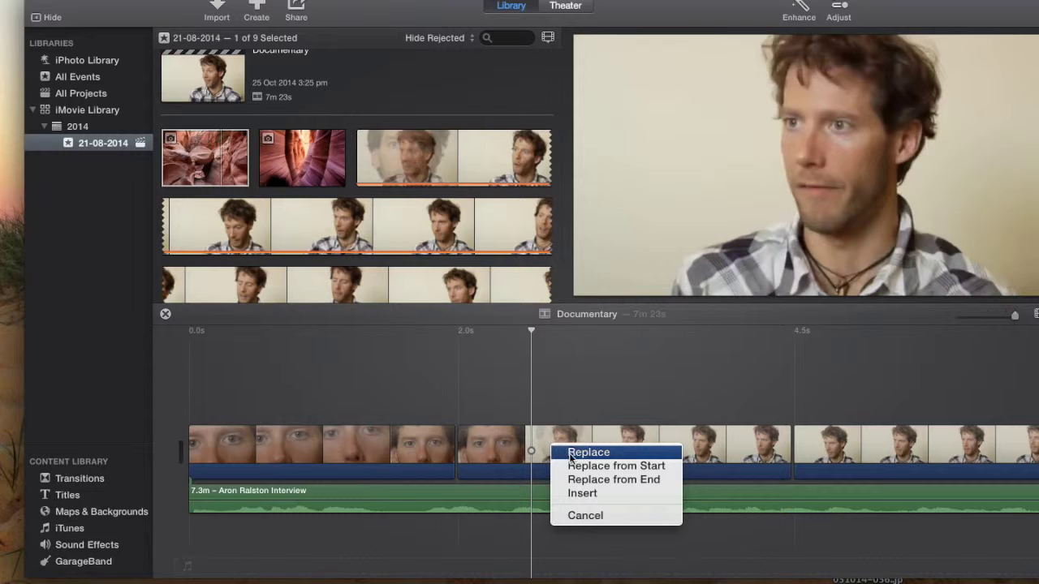
left_click(572, 458)
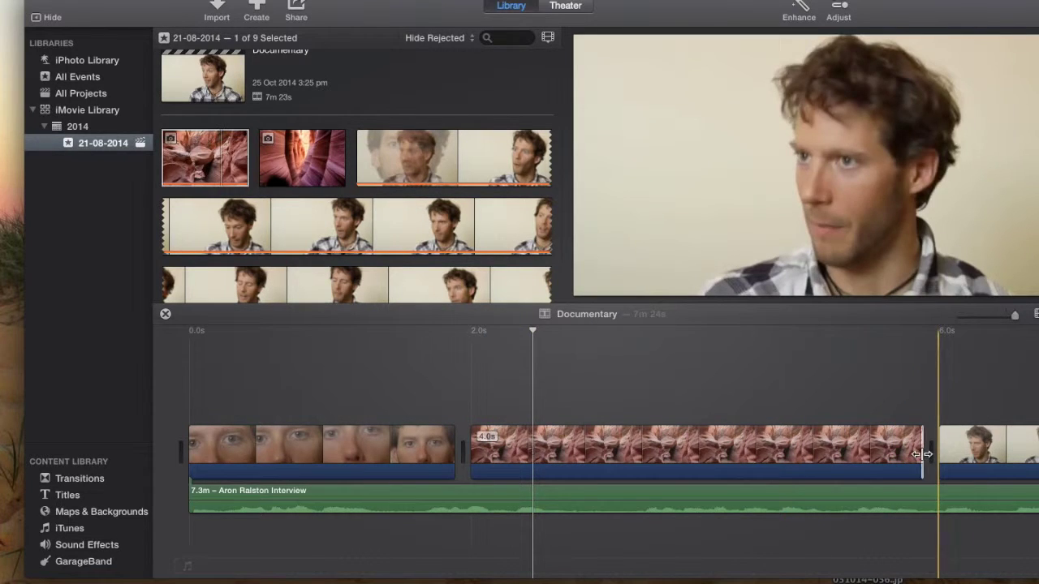
Step: Trim the canyon still to fit the 2.0–4.5s gap, play the project back, and show Transitions
left_click_drag(923, 454, 753, 464)
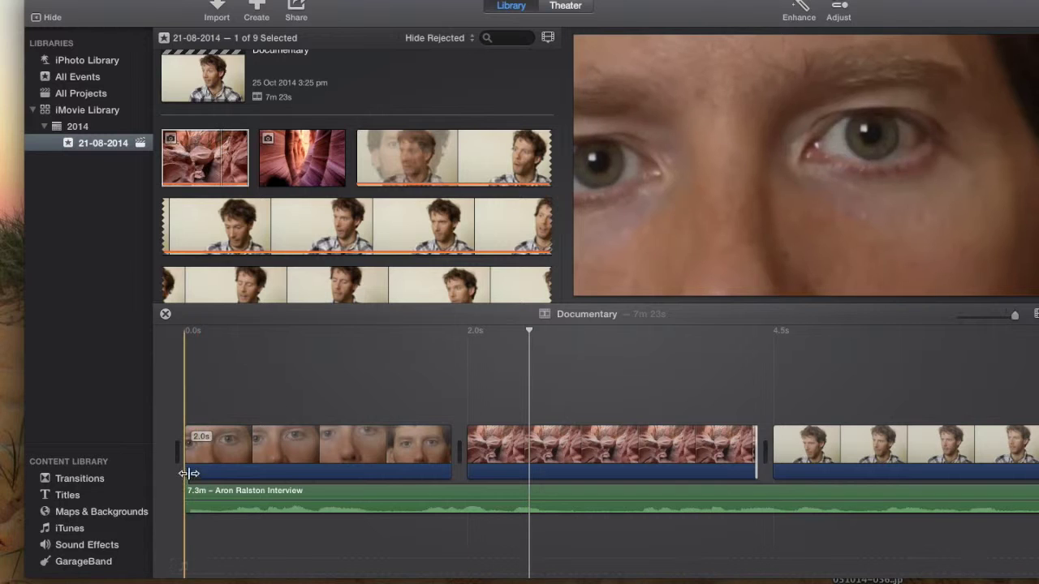
left_click_drag(924, 8, 862, 11)
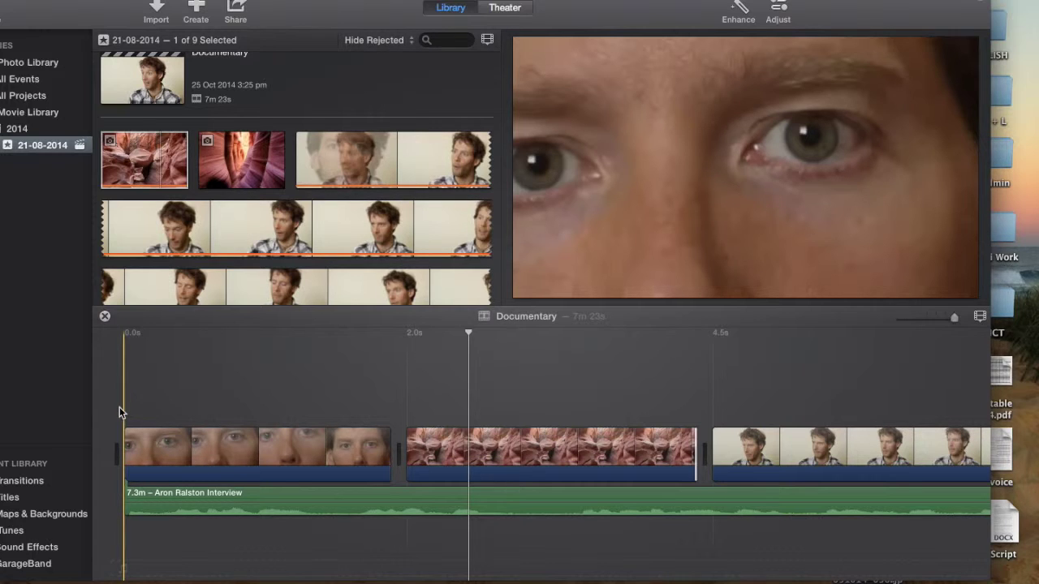
key("space")
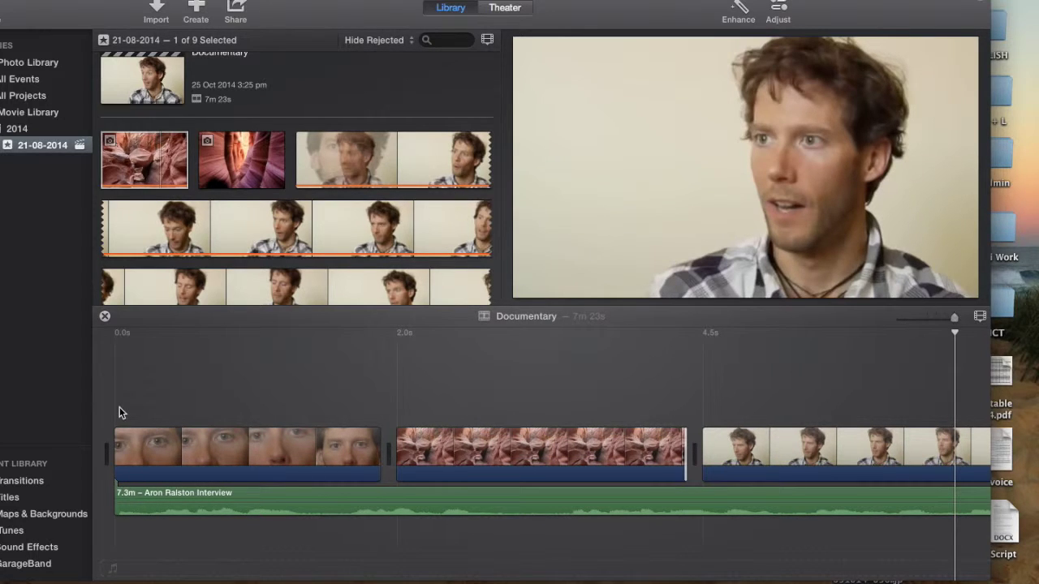
left_click(63, 412)
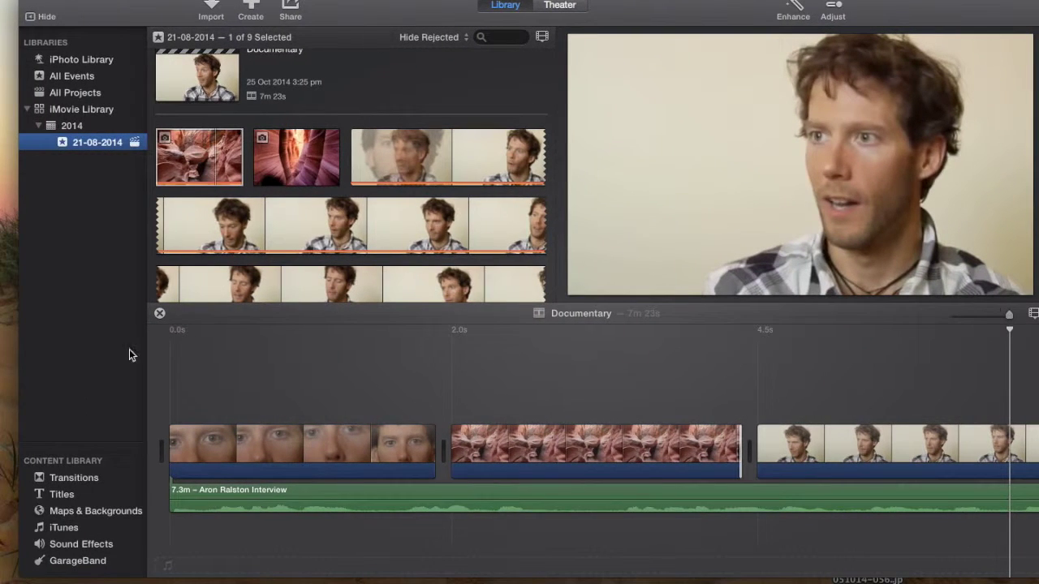
left_click(75, 479)
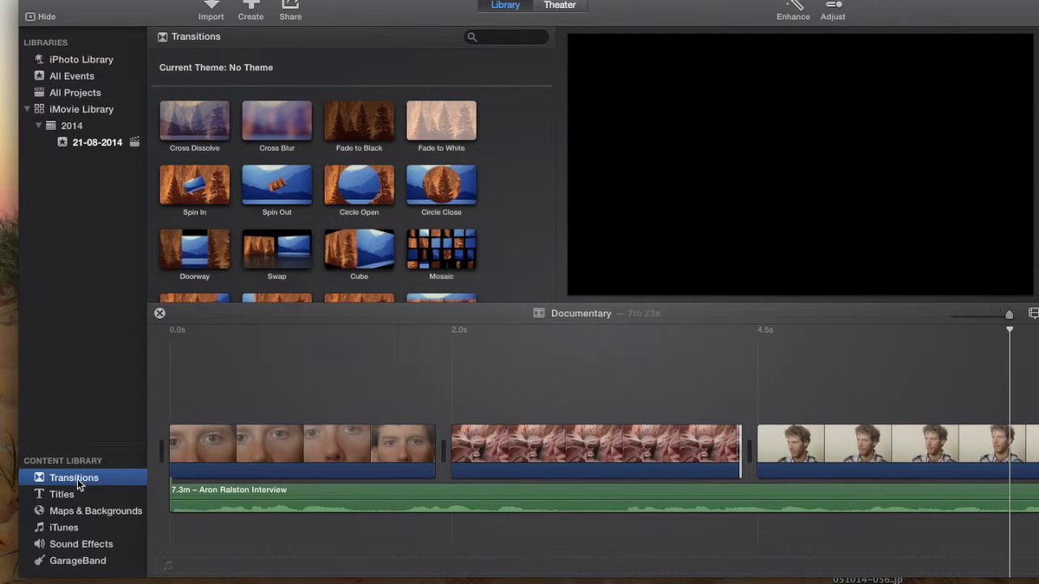
Step: Place Cross Dissolve before the canyon photo and Mosaic into the interview after it, then preview
left_click(199, 157)
left_click_drag(192, 118, 377, 454)
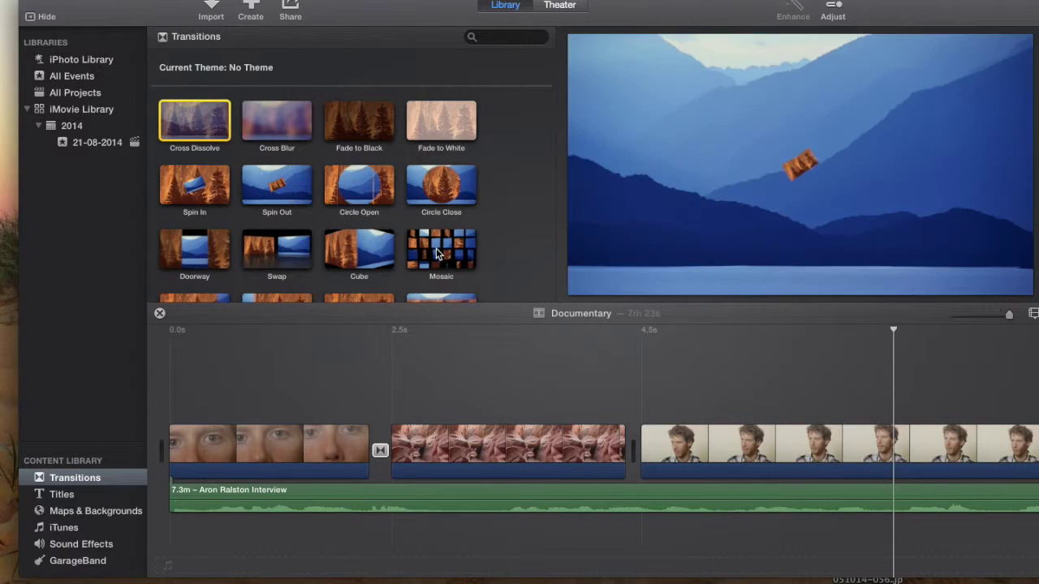
left_click_drag(436, 248, 580, 450)
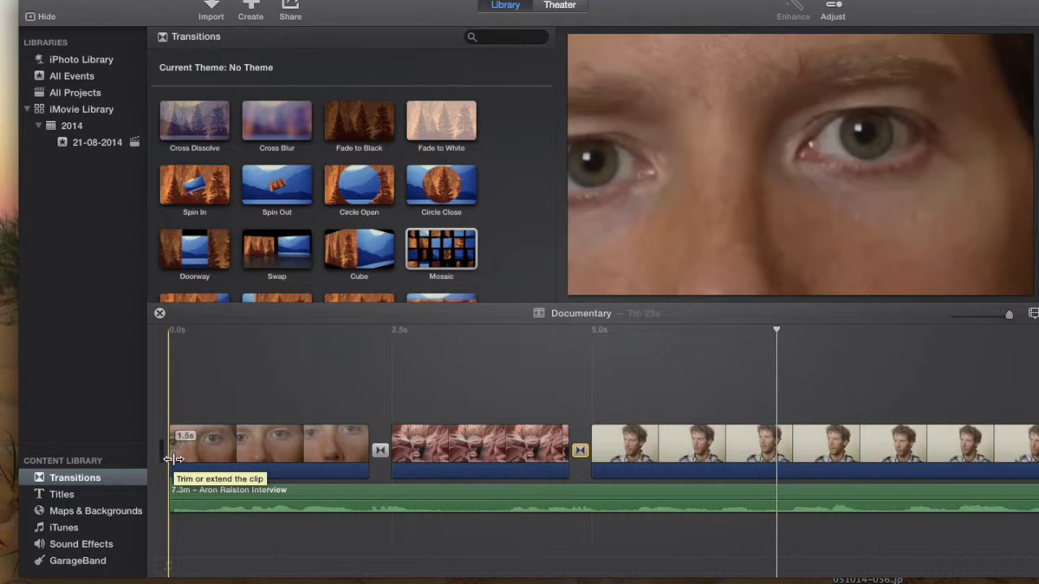
key("space")
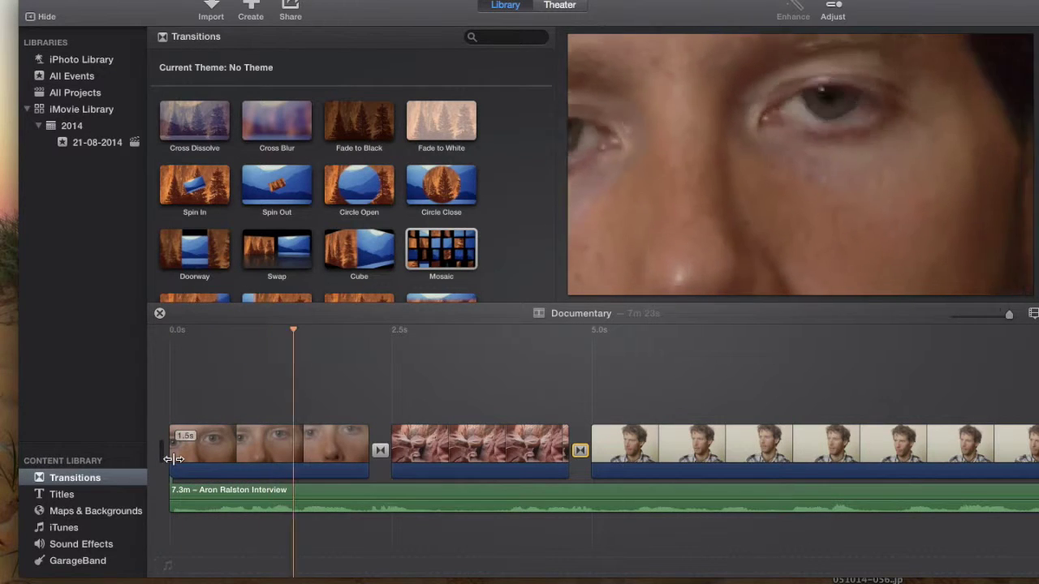